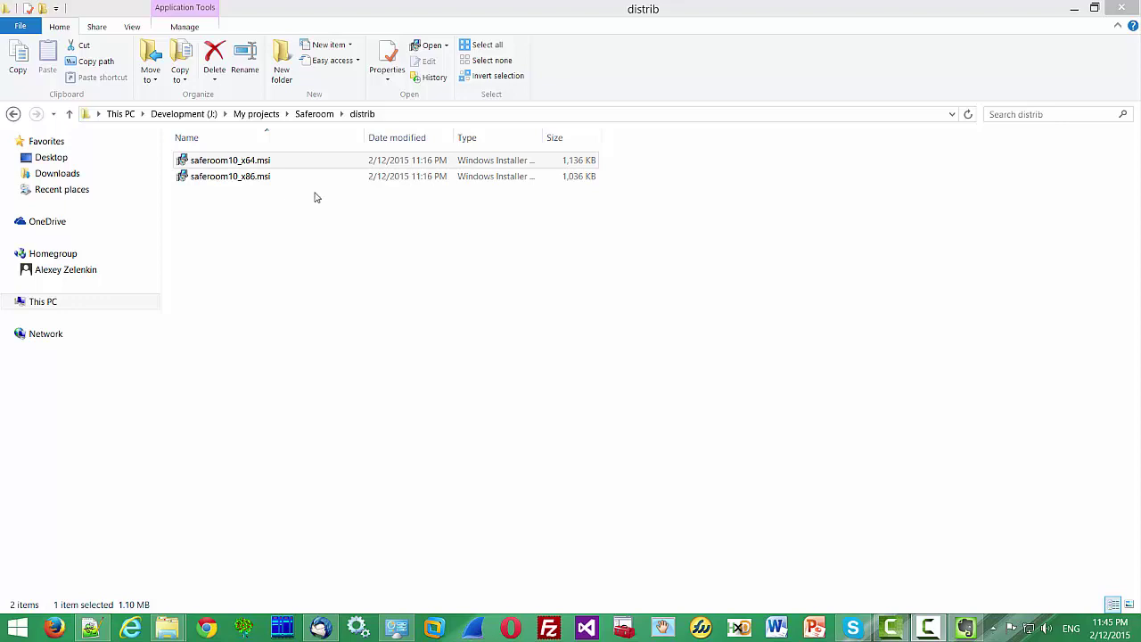
Select saferoom10_x64.msi in the distrib folder
click(271, 159)
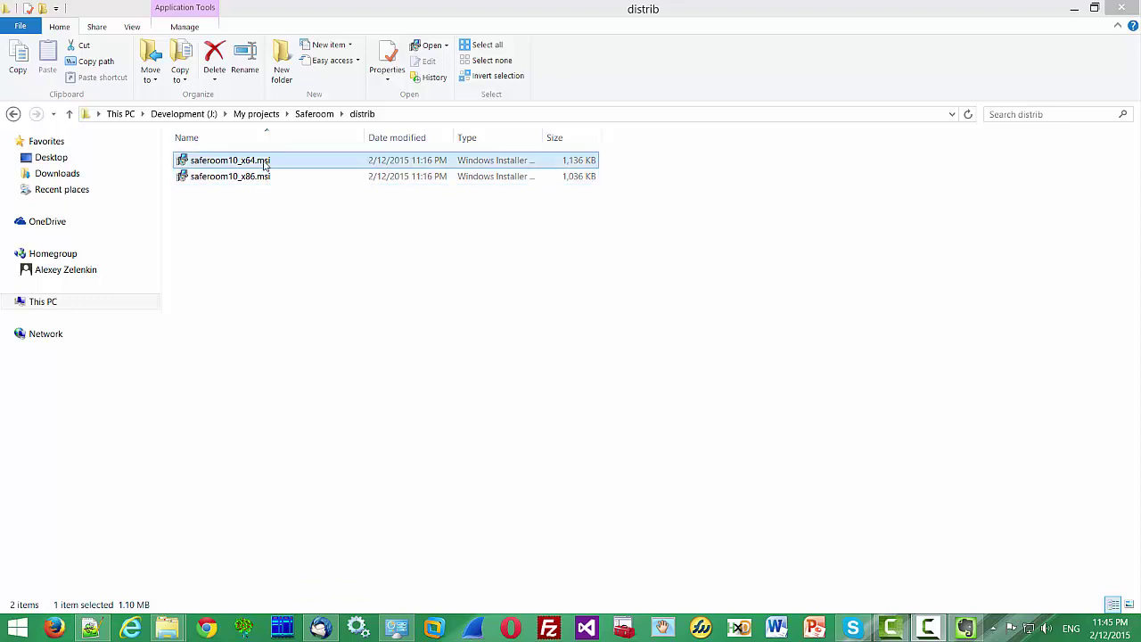
Install Saferoom x64 with the license accepted and default folder, launching it when finished
double_click(264, 162)
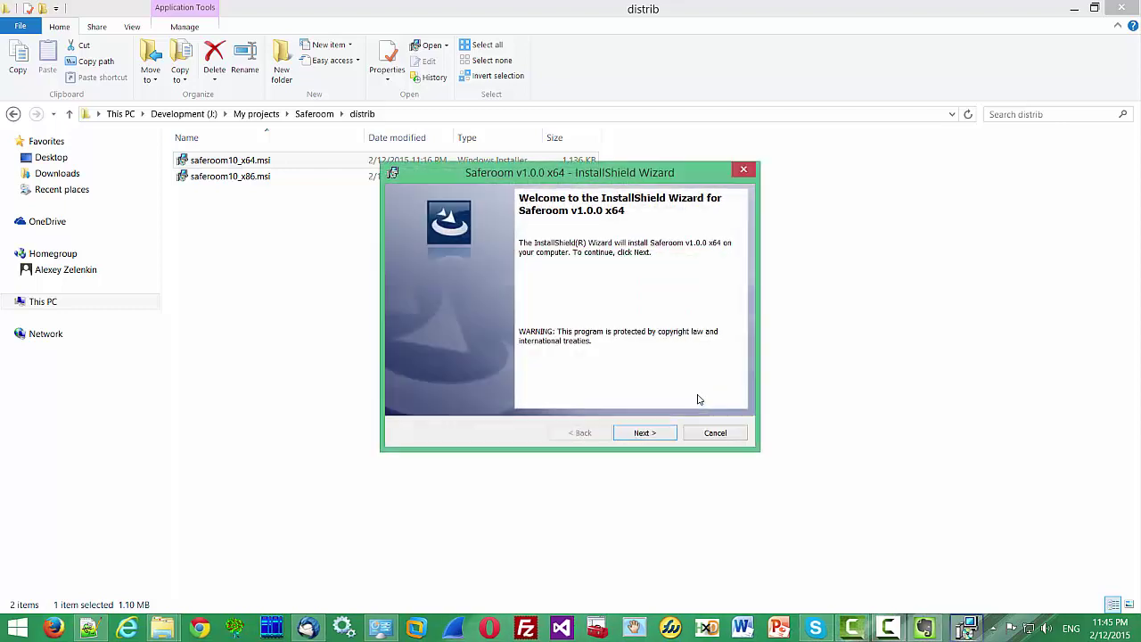
click(645, 432)
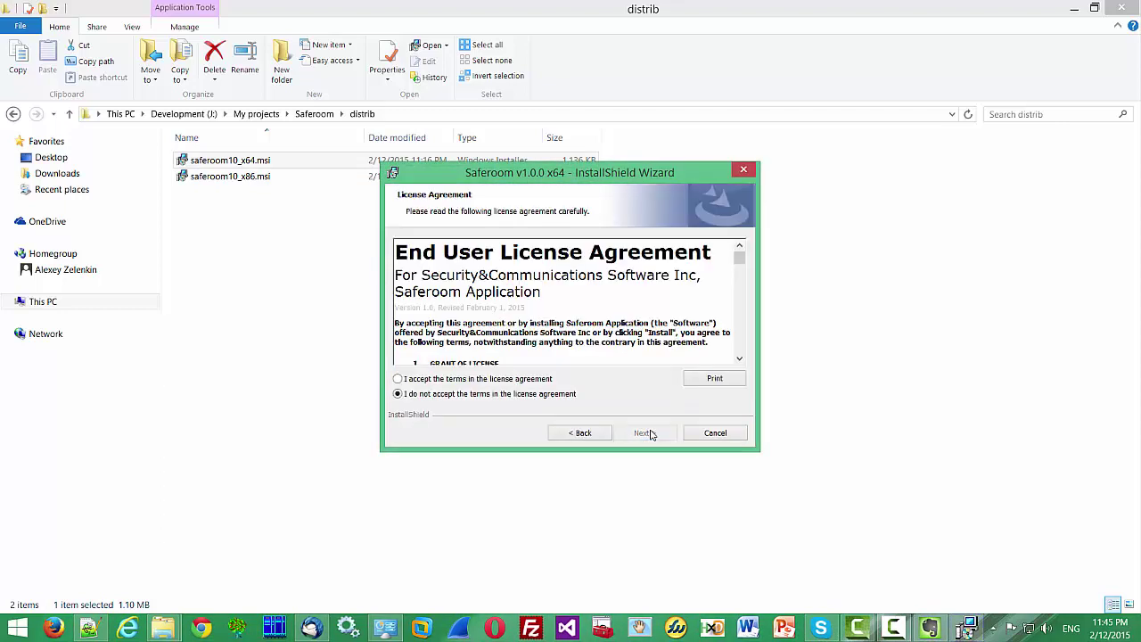
click(446, 378)
click(643, 435)
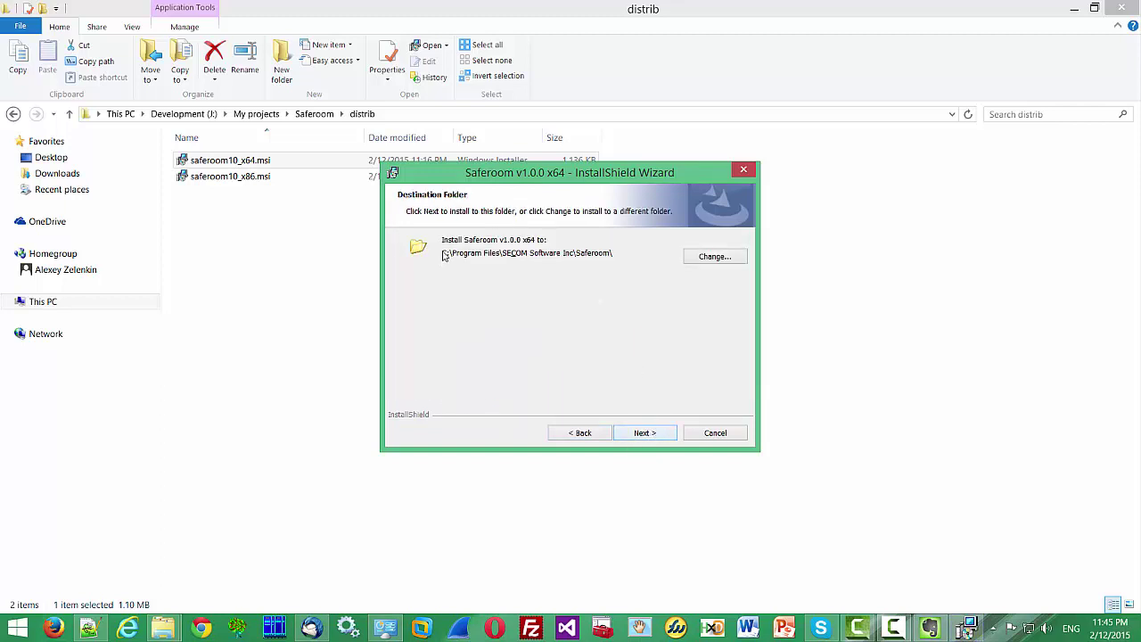
click(654, 435)
click(646, 433)
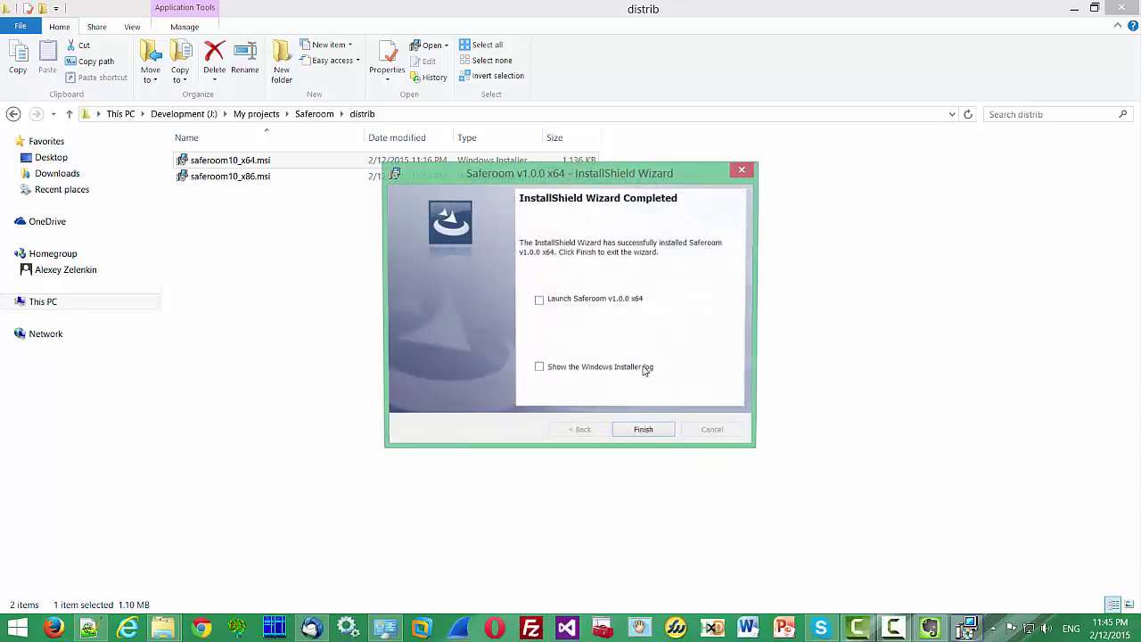
click(539, 303)
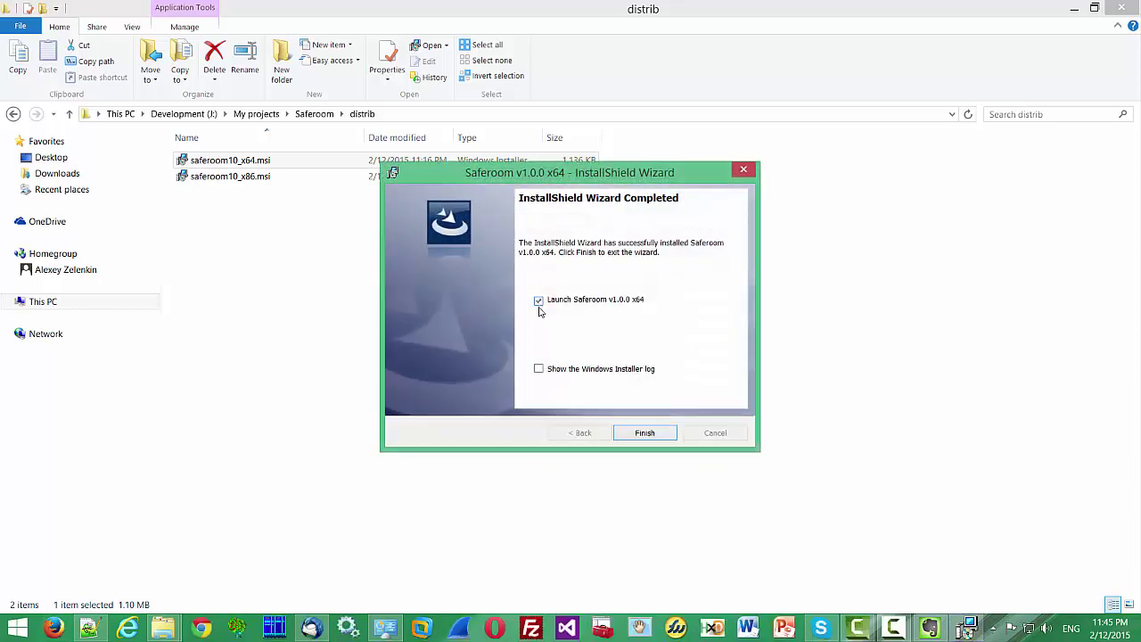
click(645, 433)
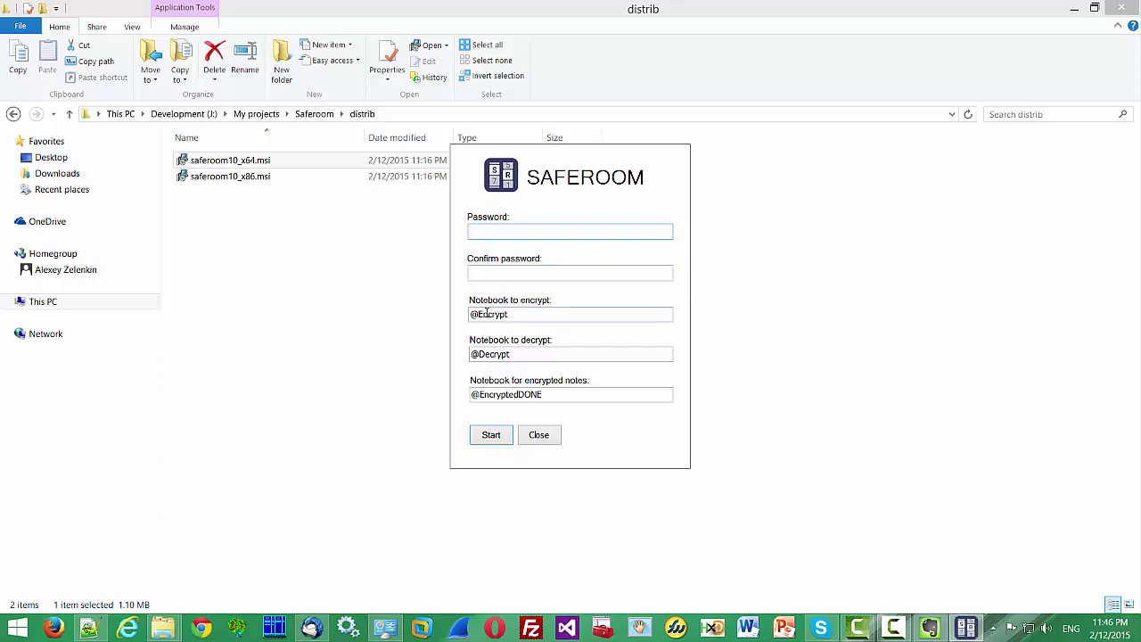
drag(472, 315, 512, 315)
drag(472, 354, 515, 354)
drag(472, 394, 585, 395)
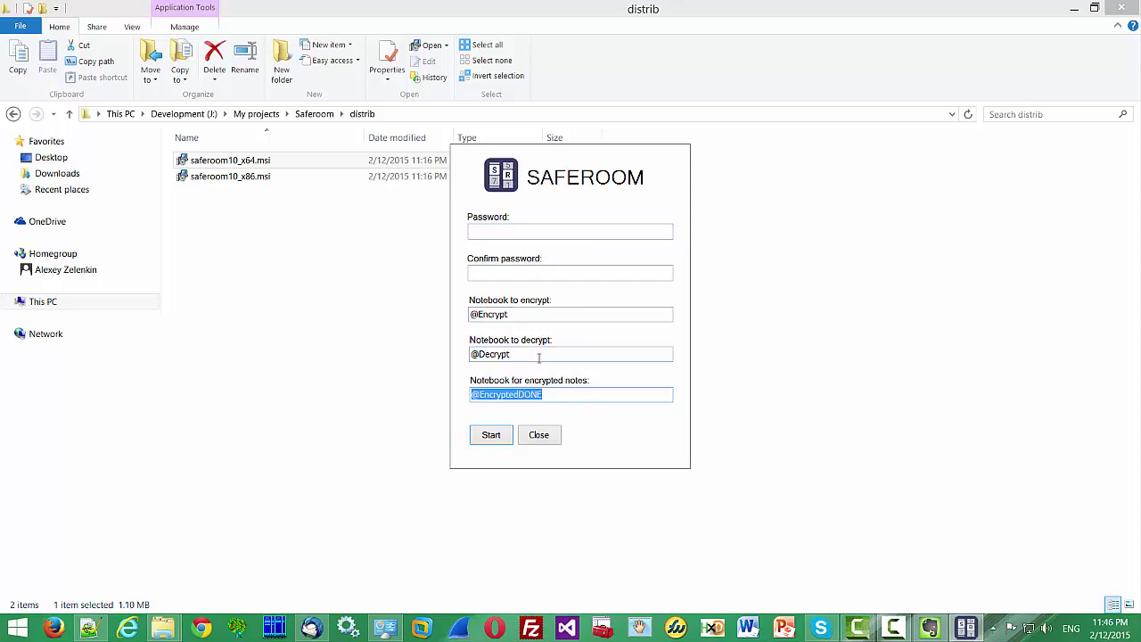
drag(471, 314, 517, 314)
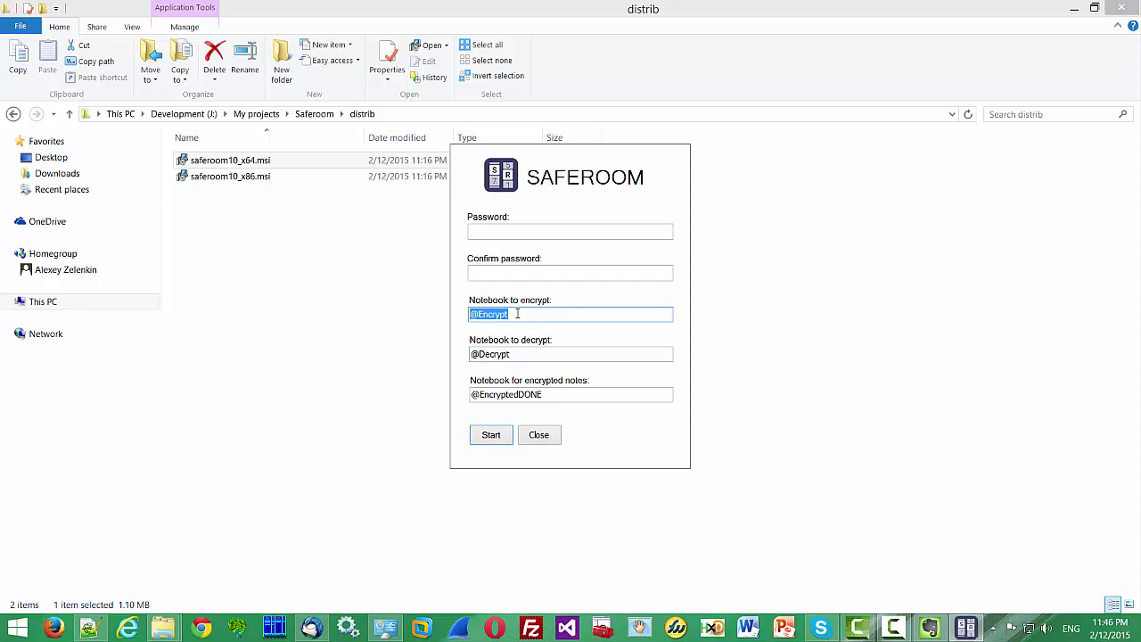
click(517, 314)
drag(470, 314, 517, 314)
drag(472, 354, 510, 354)
drag(472, 395, 549, 395)
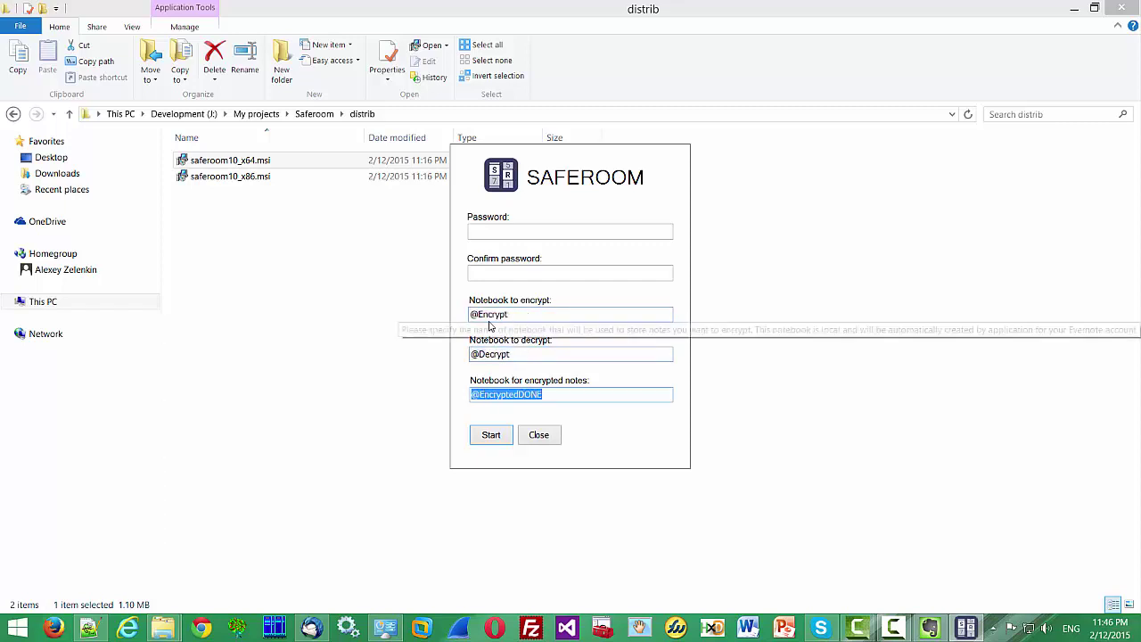
Enter and confirm an eight-character password, then start Saferoom with the default notebooks
click(495, 229)
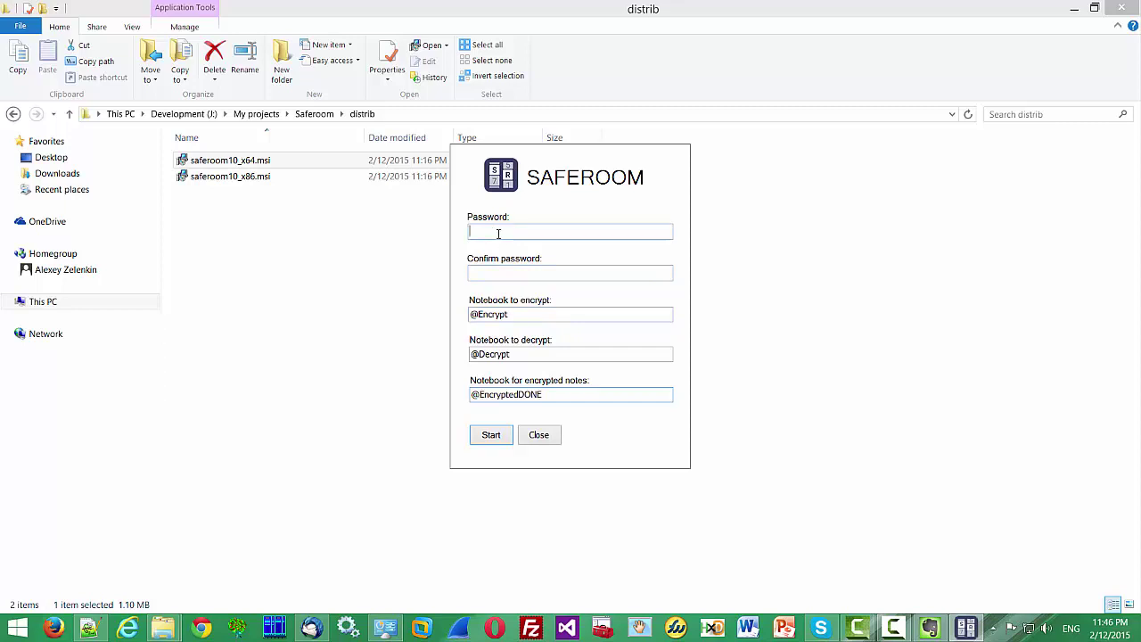
text(12345678)
key(Tab)
text(12345678)
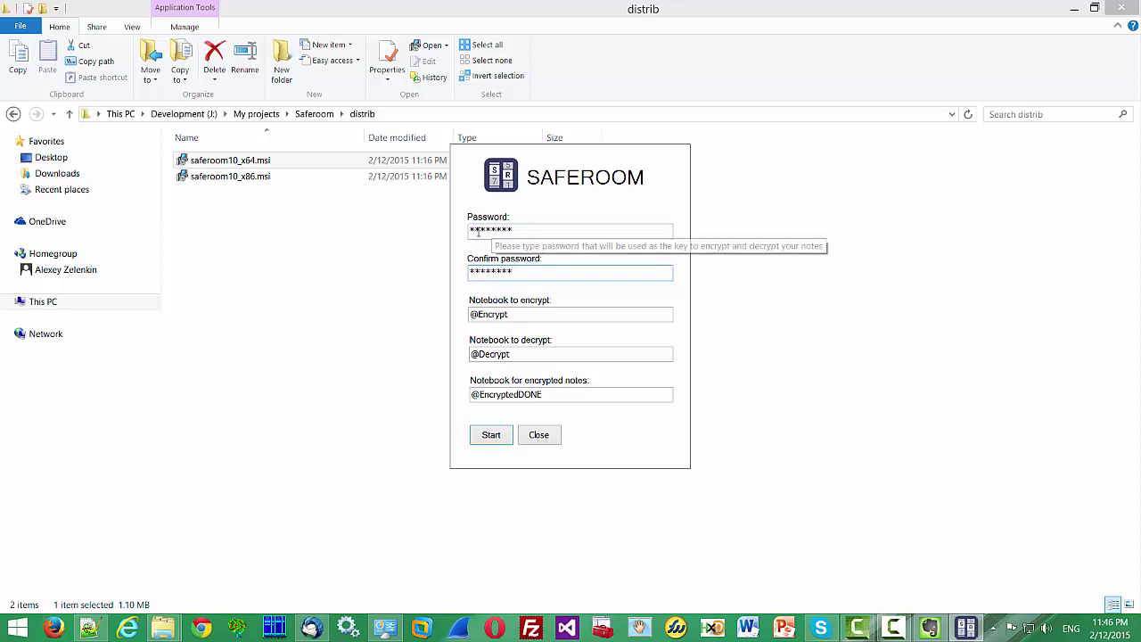
drag(468, 230, 515, 230)
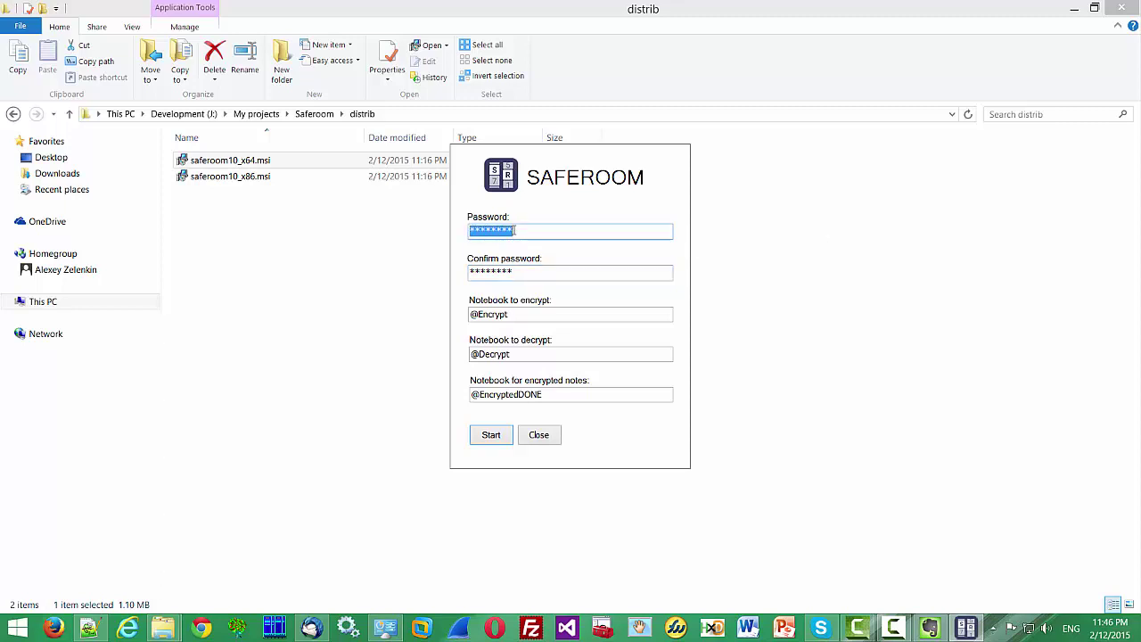
click(530, 230)
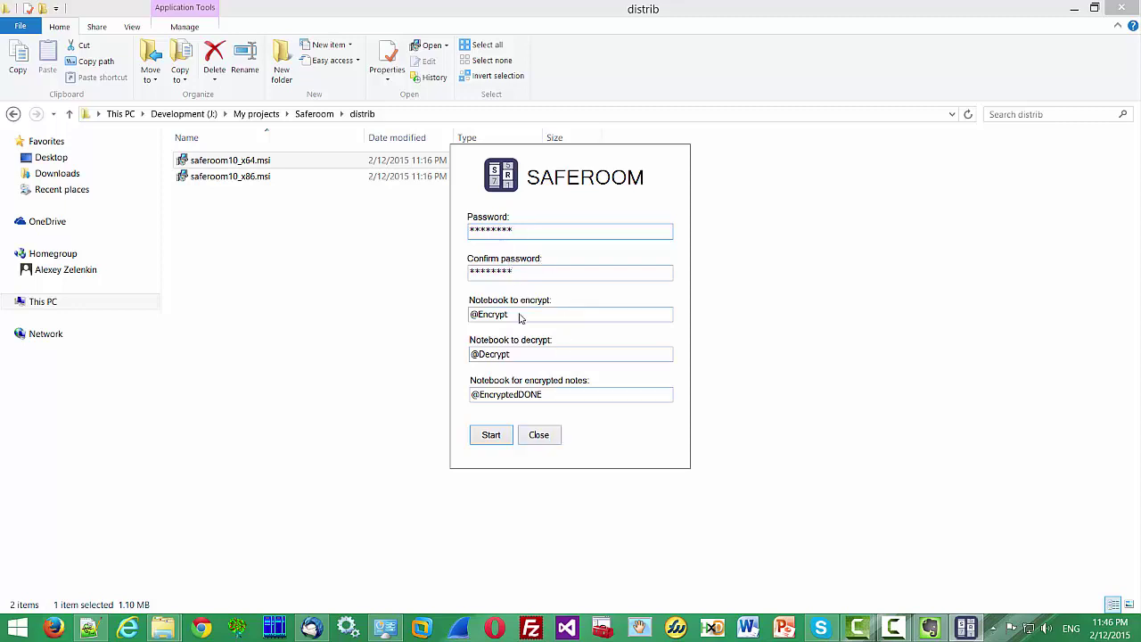
click(499, 441)
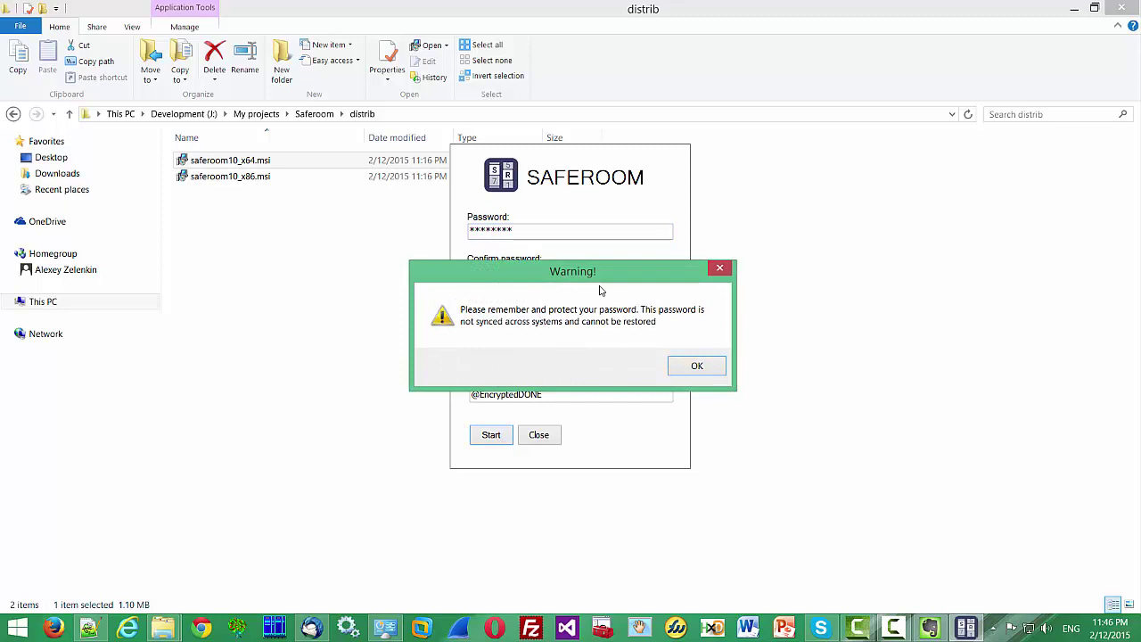
Dismiss the password warning, open Saferoom's main window from the tray, and show Options
click(697, 370)
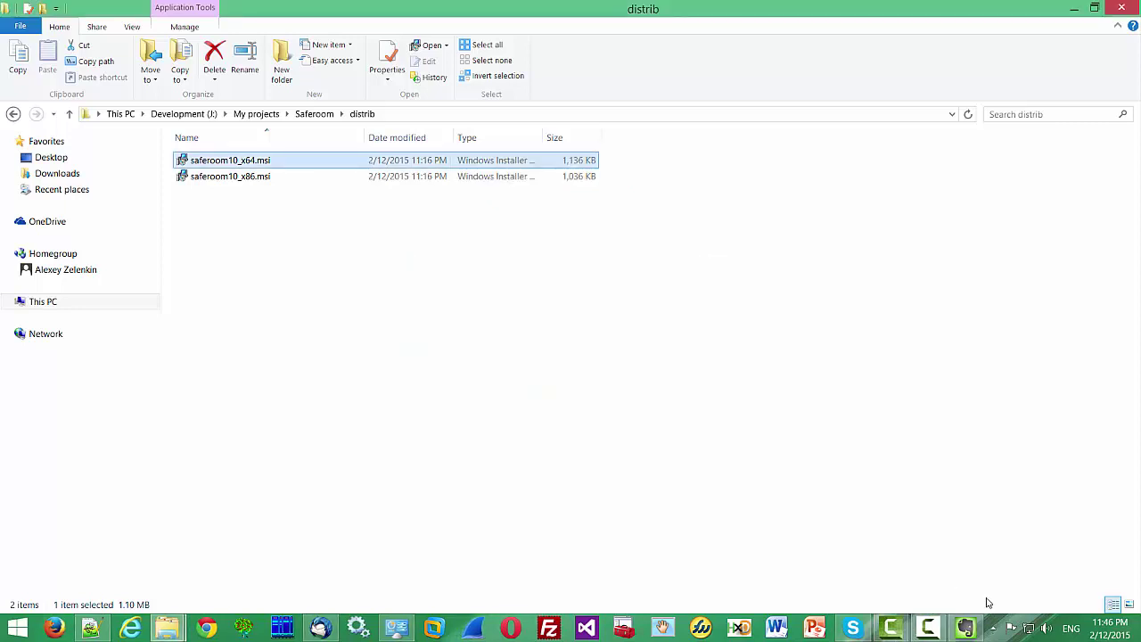
click(971, 629)
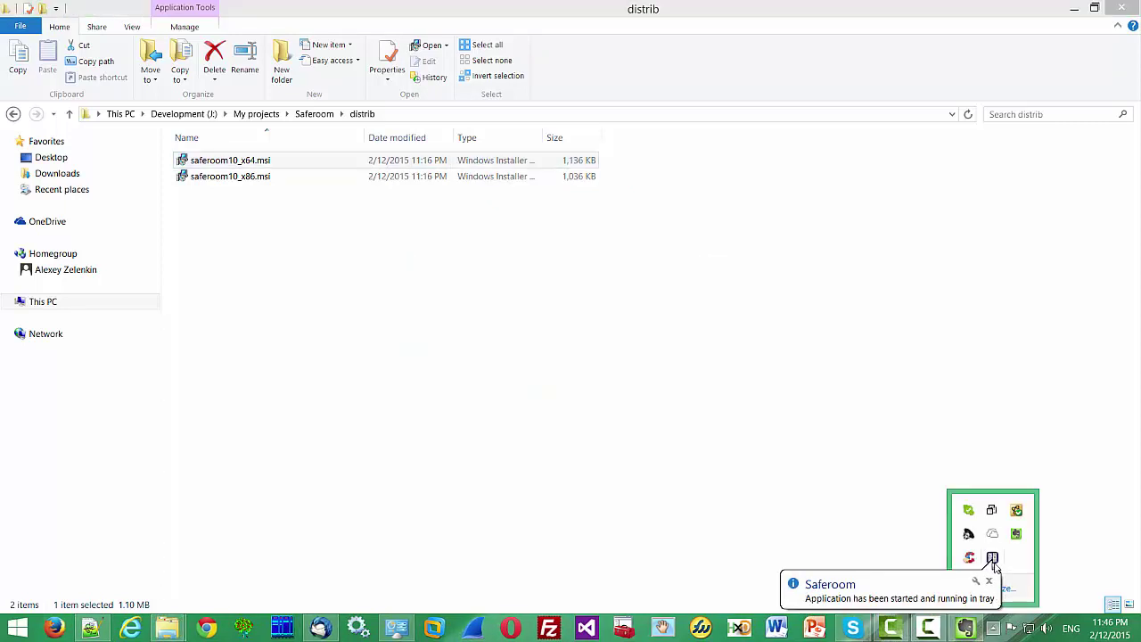
right_click(995, 558)
click(929, 507)
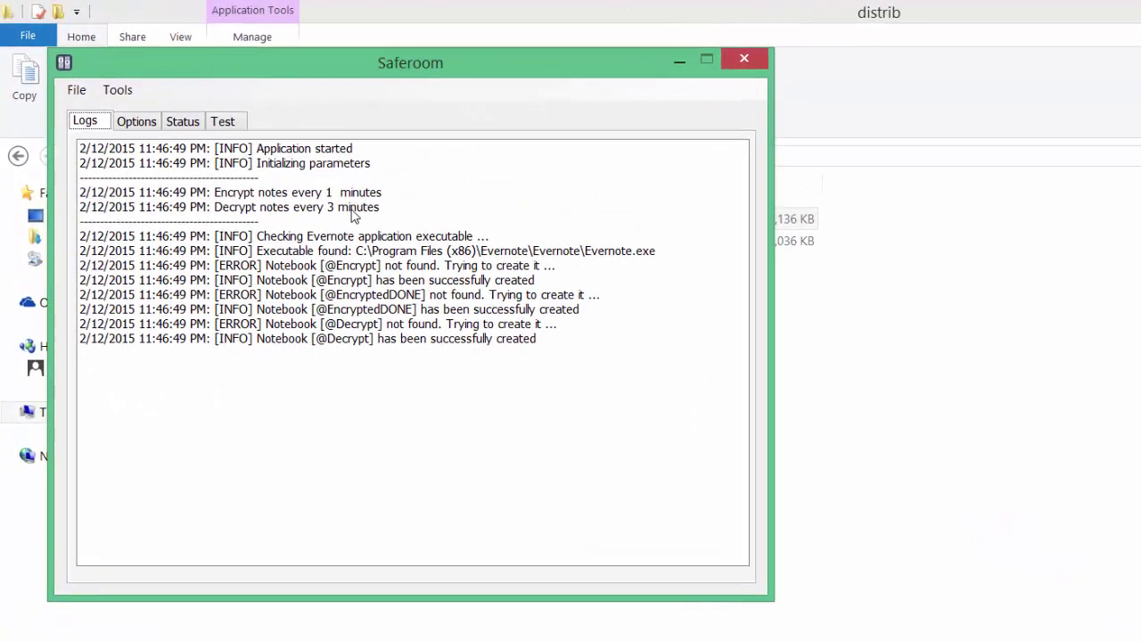
drag(288, 57, 425, 84)
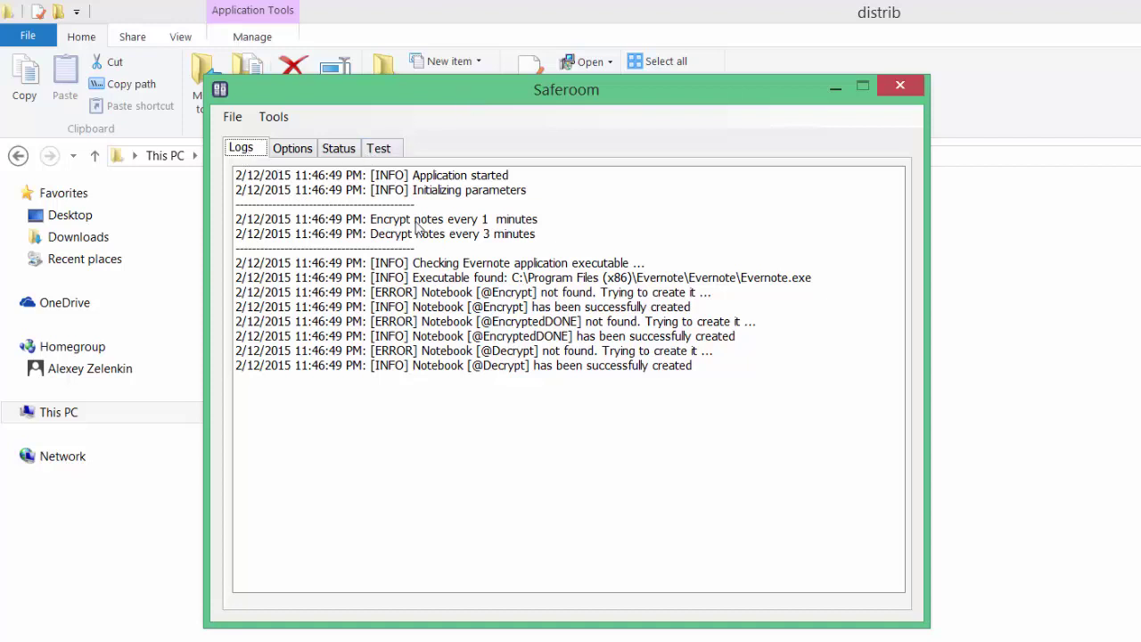
click(292, 151)
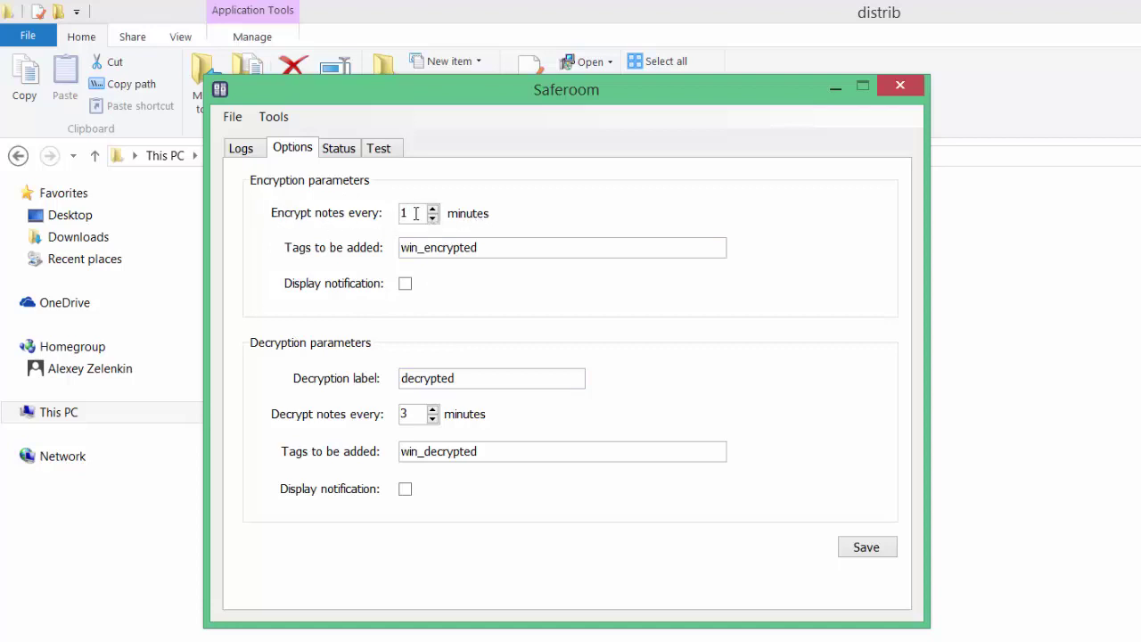
Append tag1, tag2, tag3 to the encryption tags and enable the encryption notification
drag(419, 214, 391, 214)
click(491, 250)
text(, tag1, tahg2, tag3)
drag(401, 247, 593, 248)
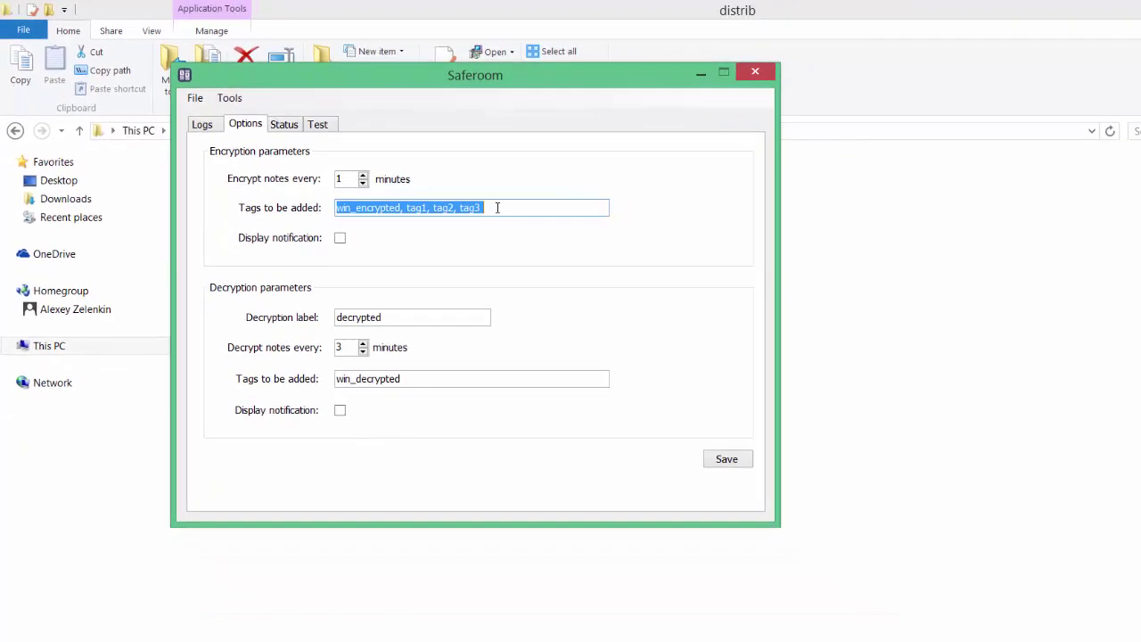
click(339, 237)
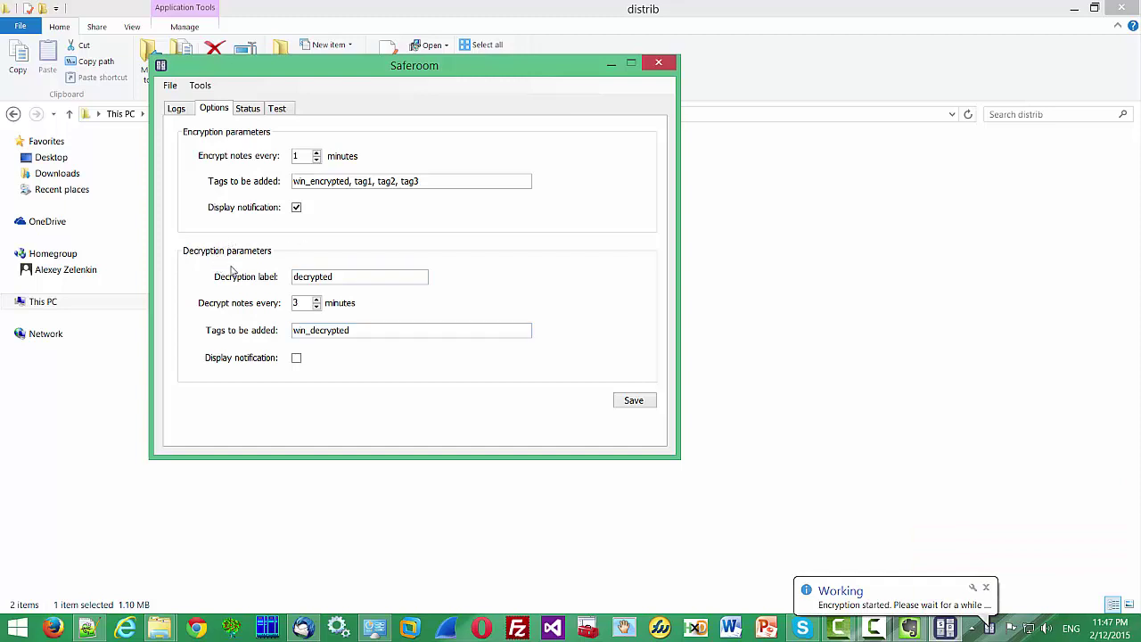
double_click(298, 302)
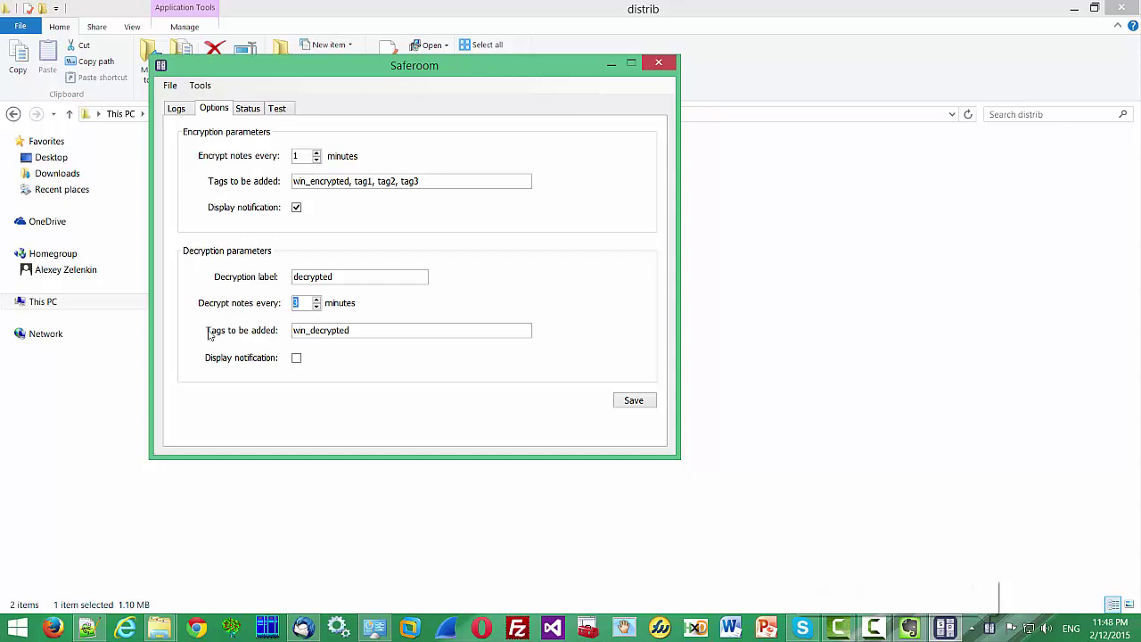
click(354, 332)
drag(354, 332, 292, 332)
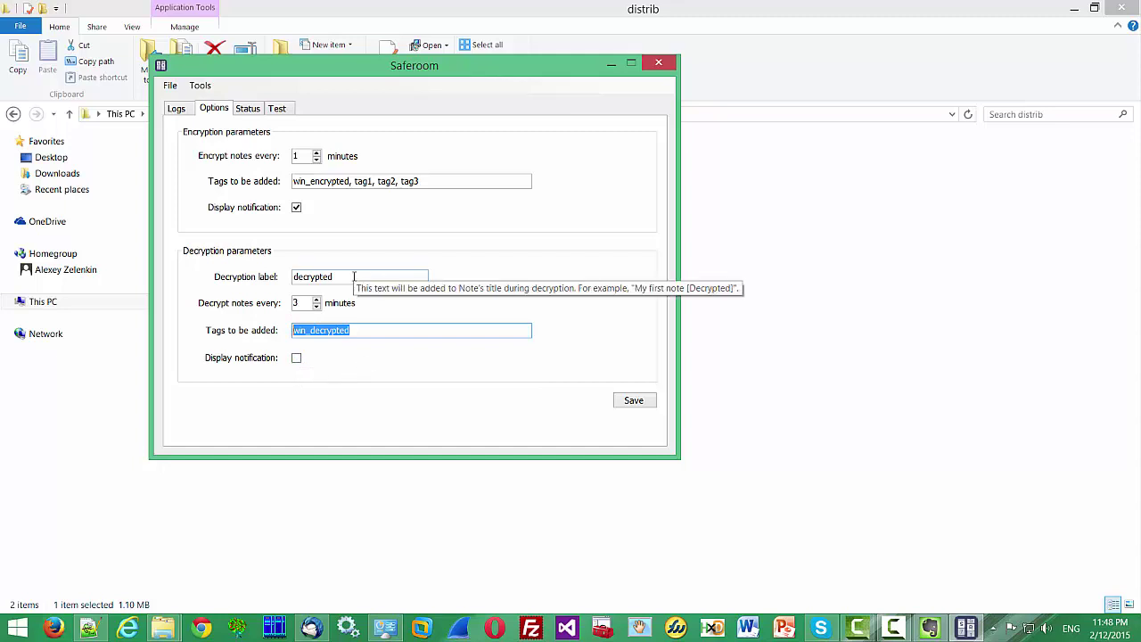
drag(354, 276, 275, 276)
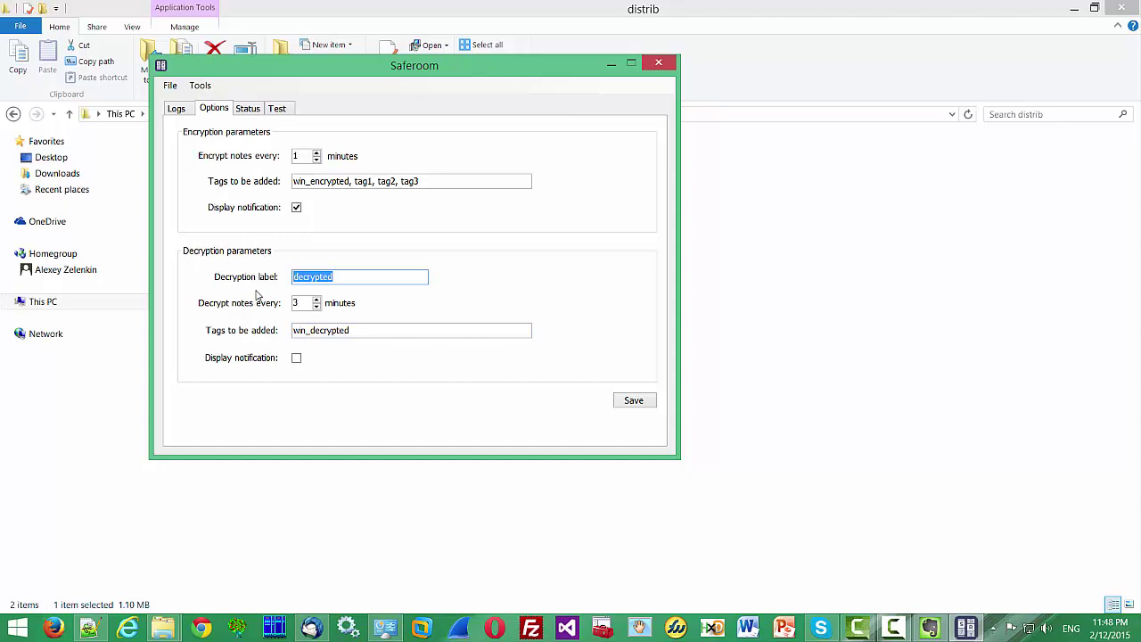
In Evernote's My notes notebook, view Test note and Test note [decrypted]
click(930, 628)
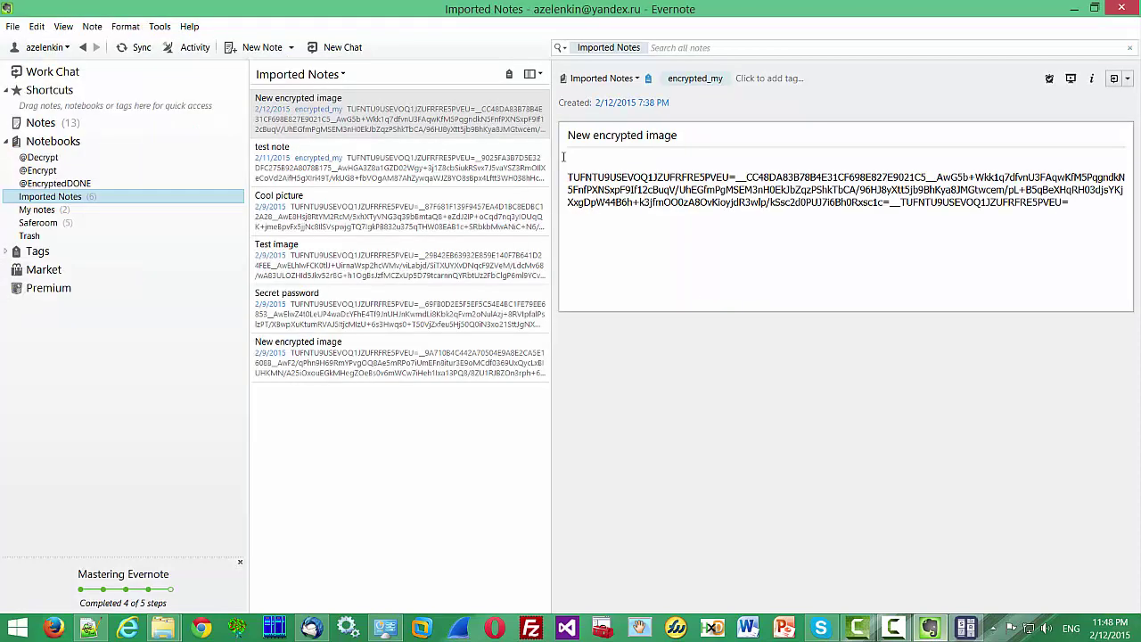
click(37, 209)
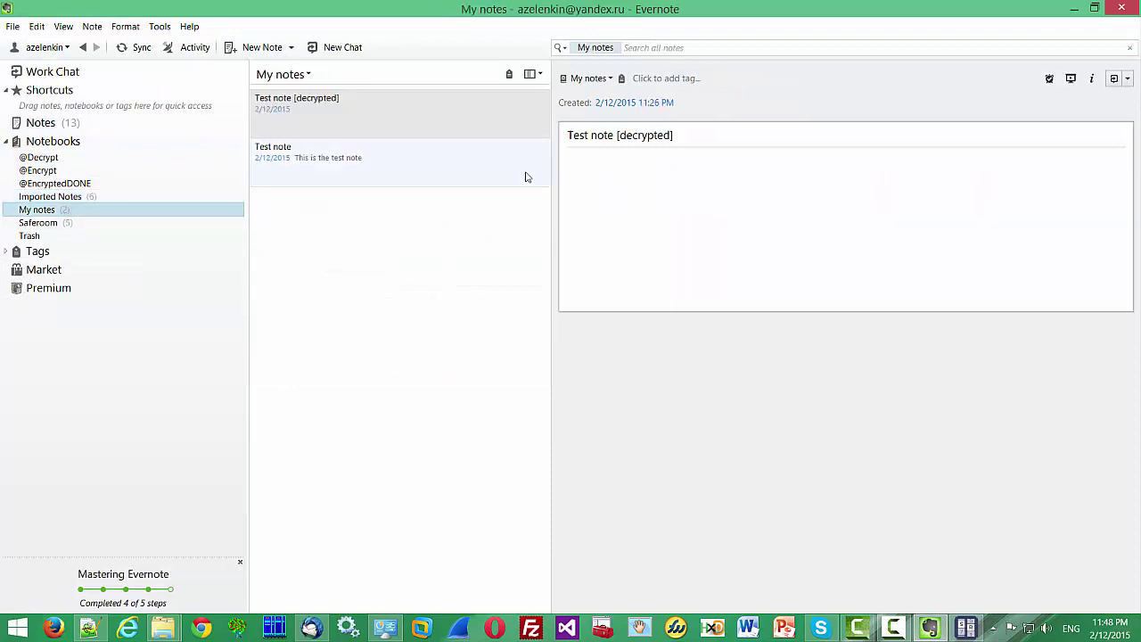
click(327, 153)
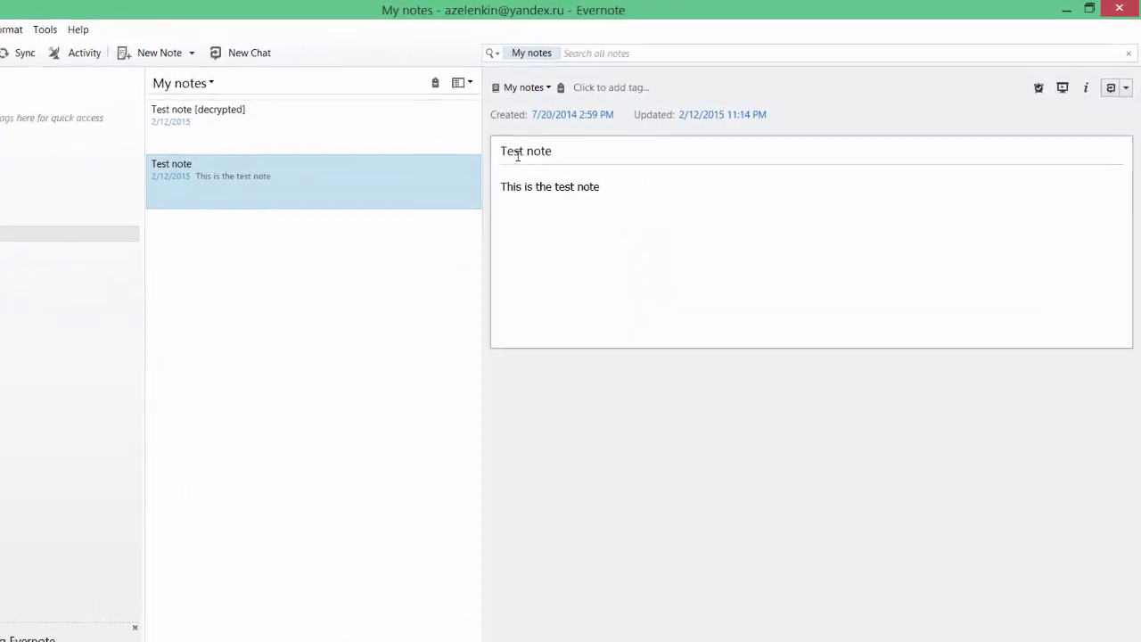
drag(497, 152, 551, 149)
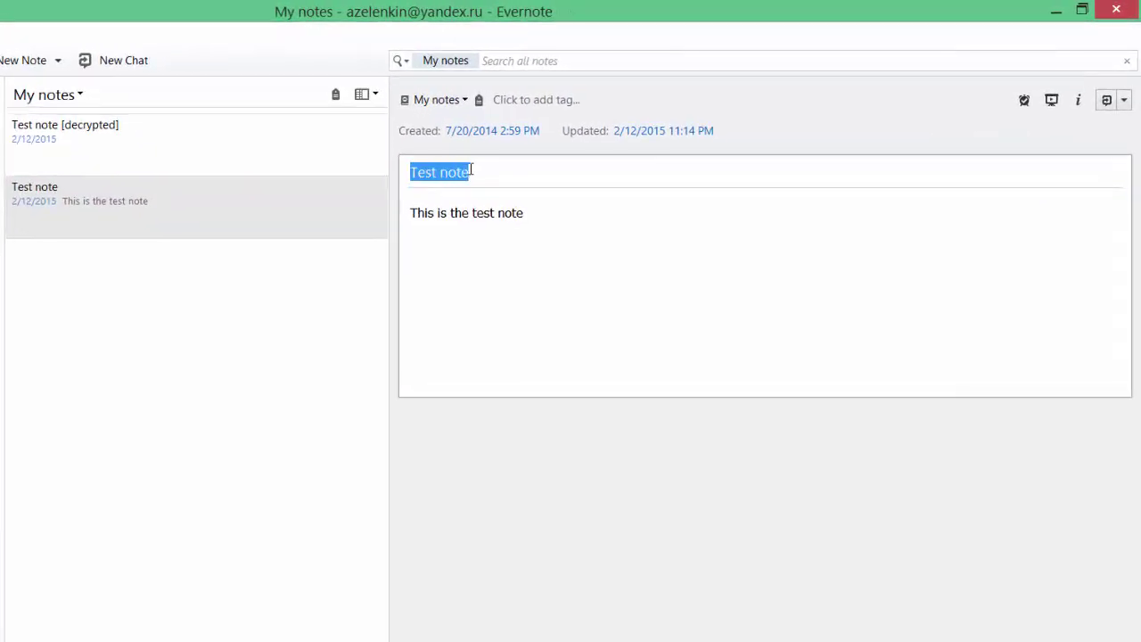
click(160, 148)
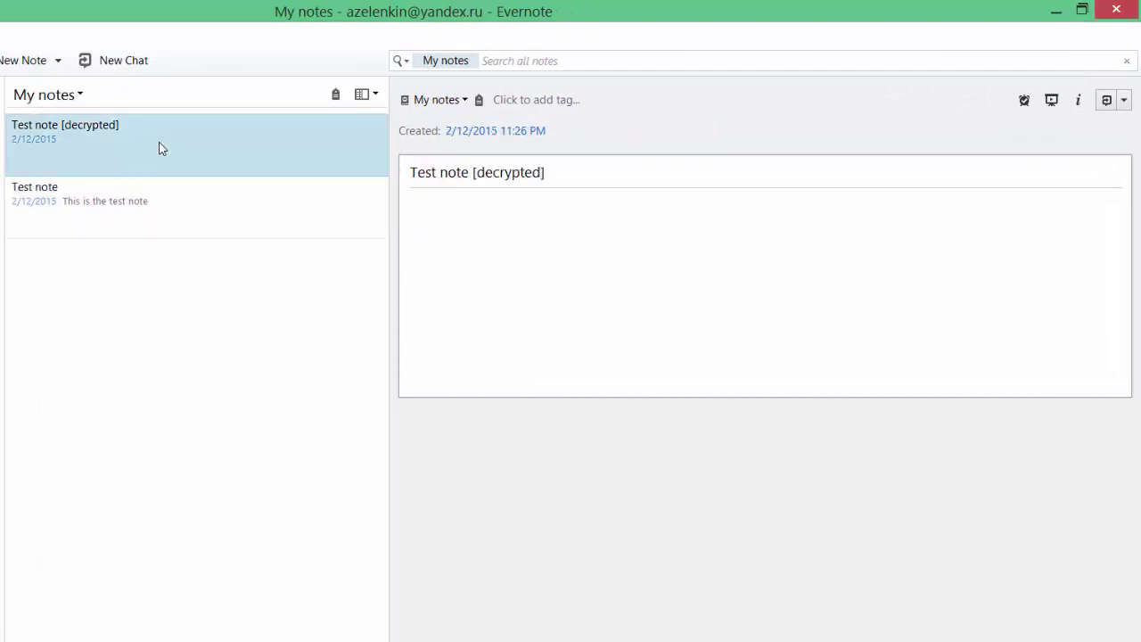
drag(416, 174, 542, 178)
click(481, 172)
From Saferoom's Status tab, run Encrypt now, logging the 11:48:51 PM pass
click(965, 628)
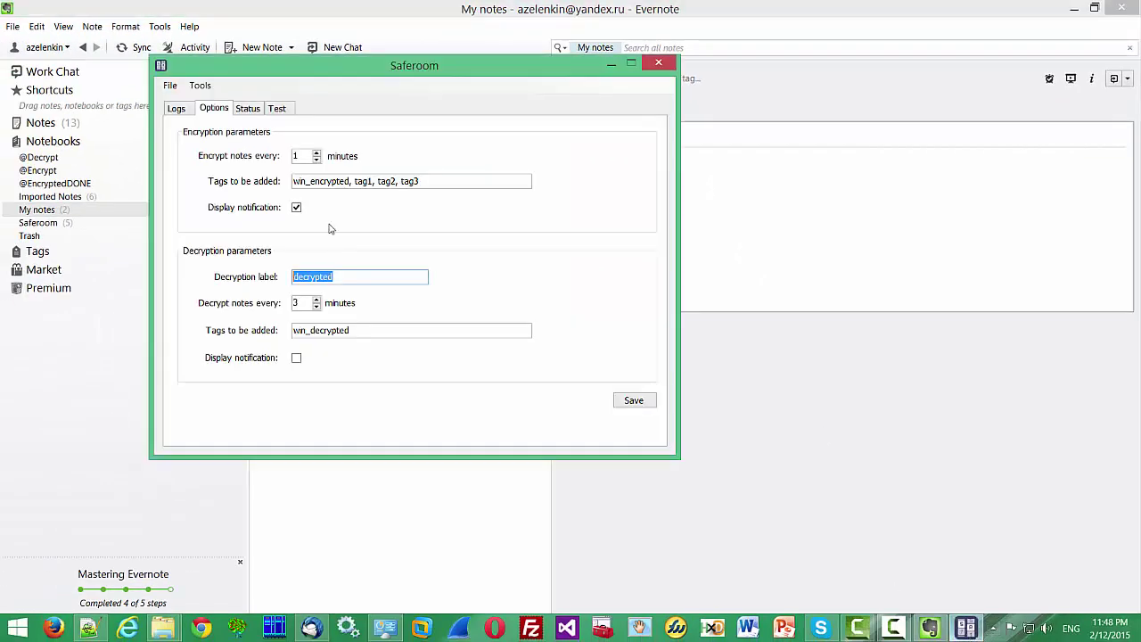
click(254, 111)
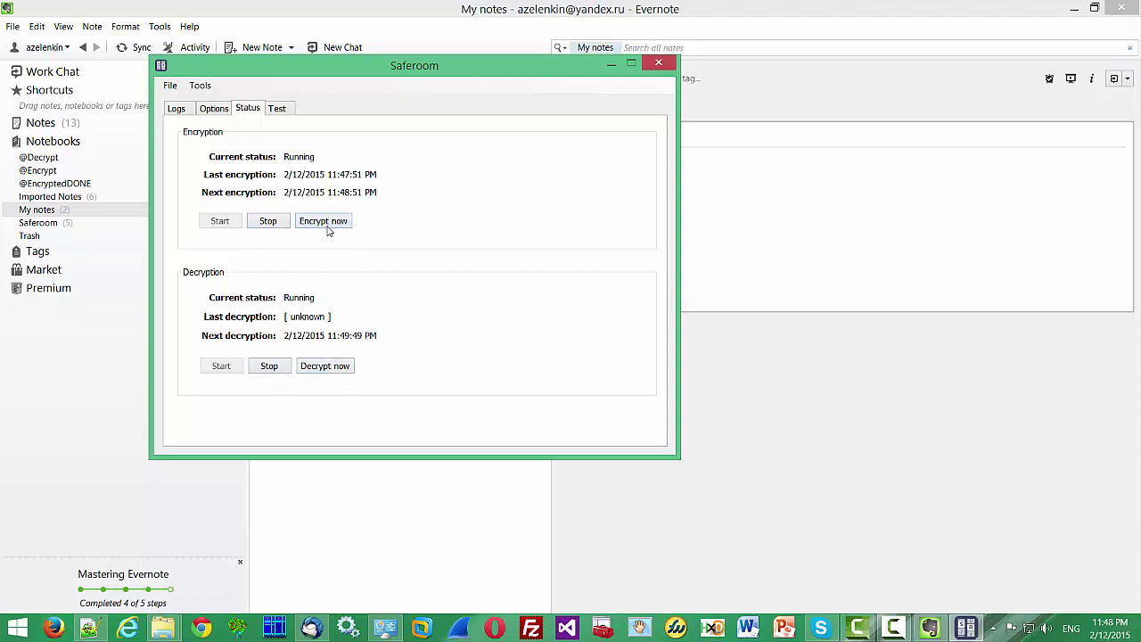
click(327, 222)
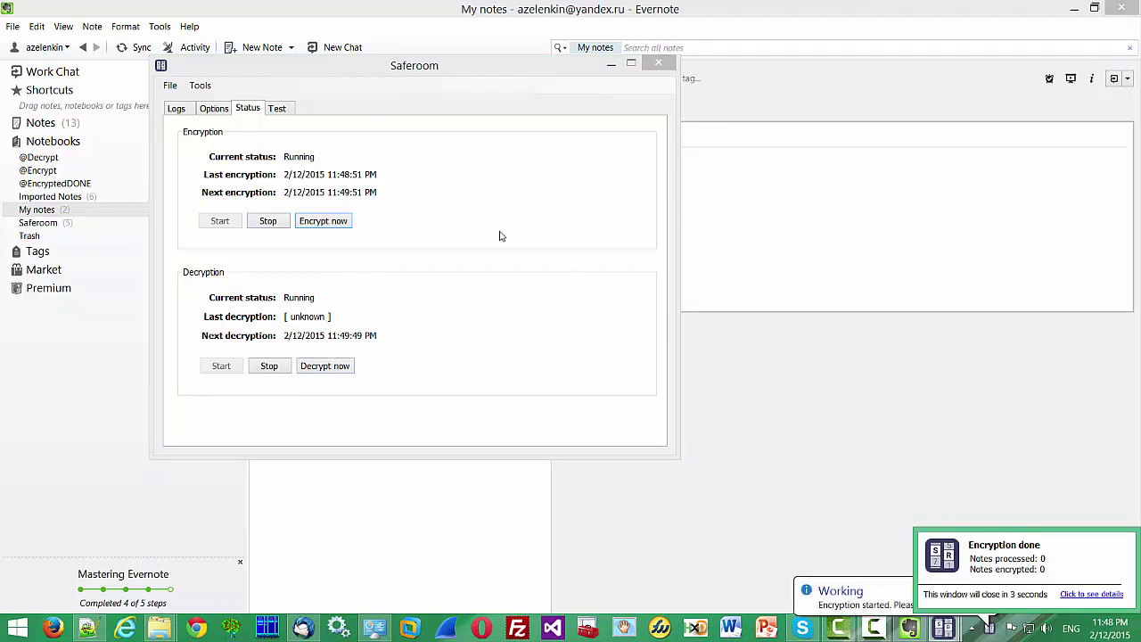
Open the Test page and place the cursor in the note body box
click(283, 111)
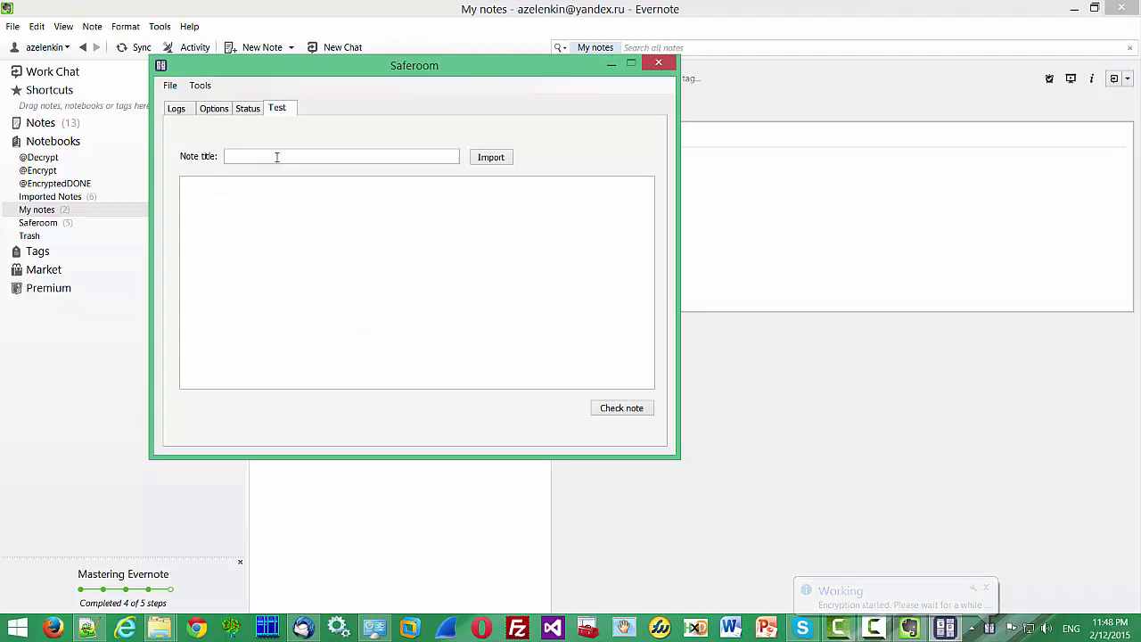
click(274, 227)
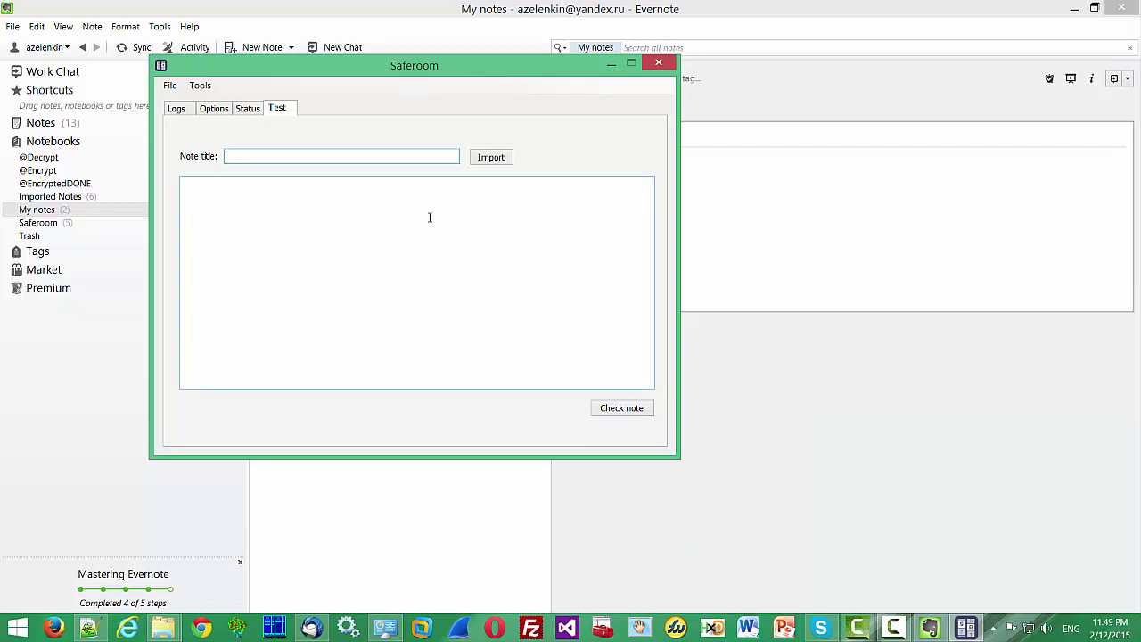
Show the Logs page listing startup, notebook creation and 'No notes to encrypt' entries
click(178, 109)
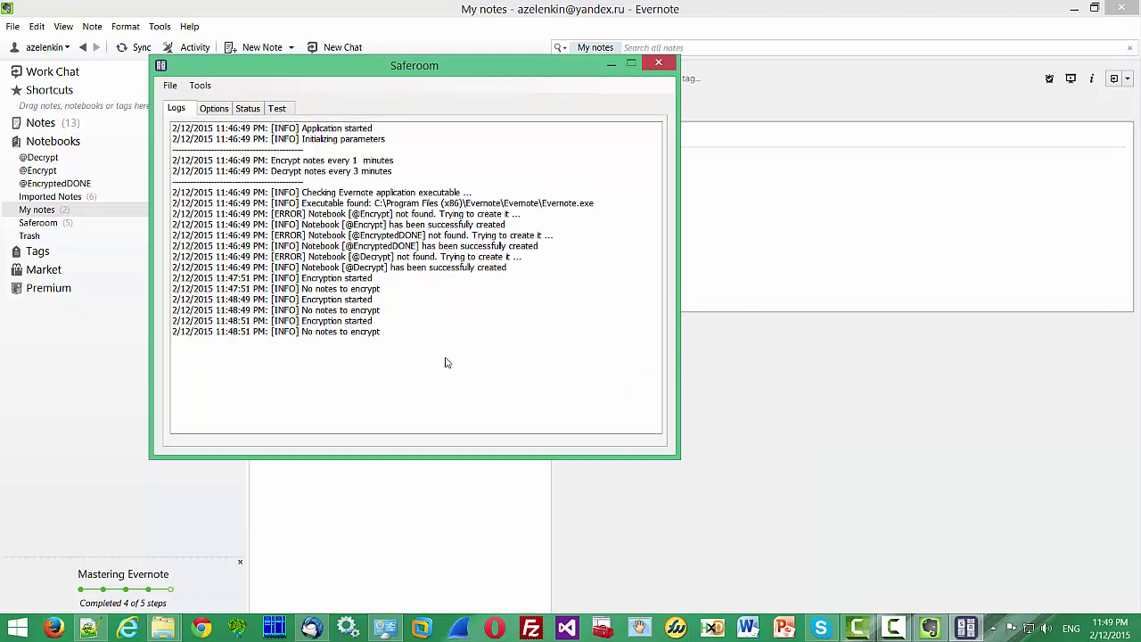